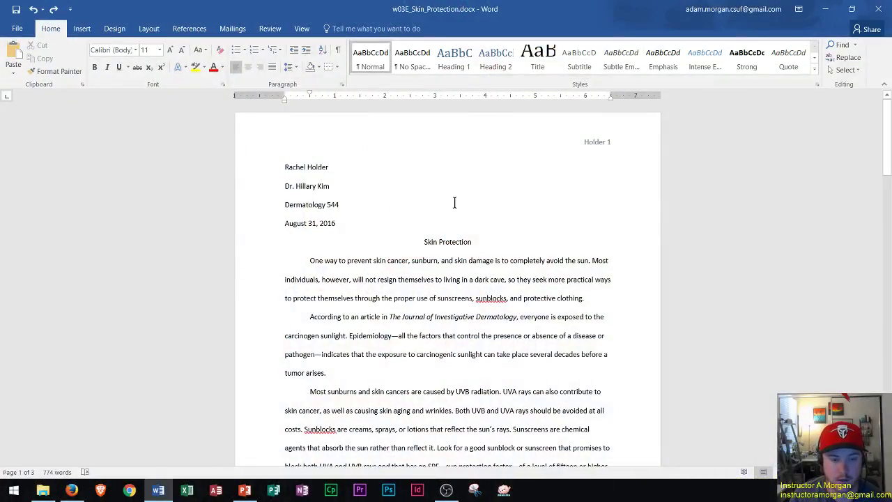
Scroll down to the bottom of page 2 where footnote 1 is shown.
scroll(432, 198, "down", 12)
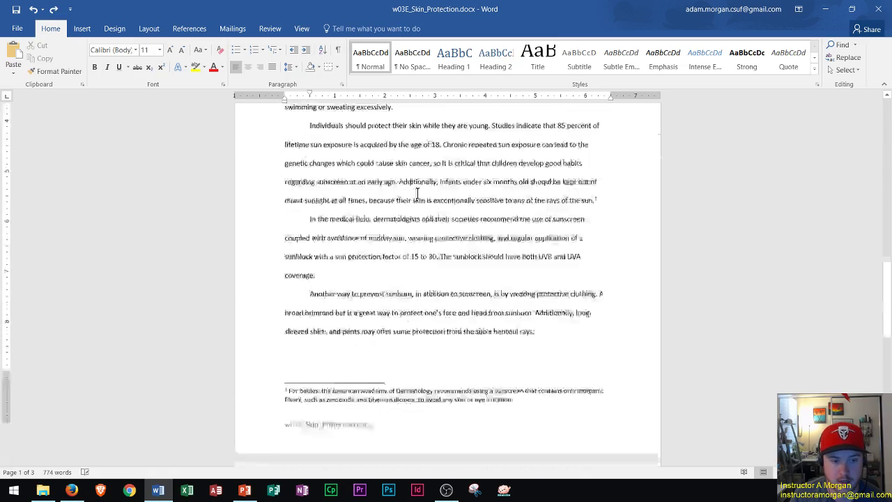
scroll(417, 193, "down", 1)
scroll(301, 342, "up", 1)
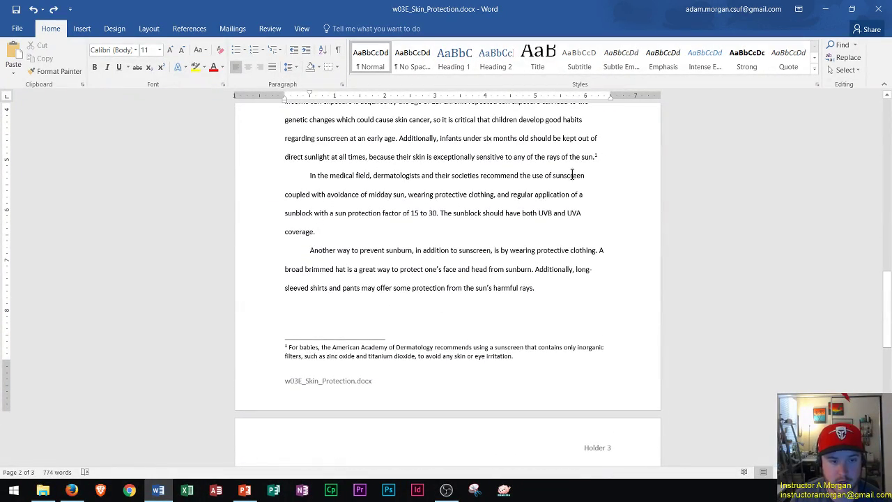
Place the cursor right after "coverage." and bring up the References ribbon.
left_click(319, 233)
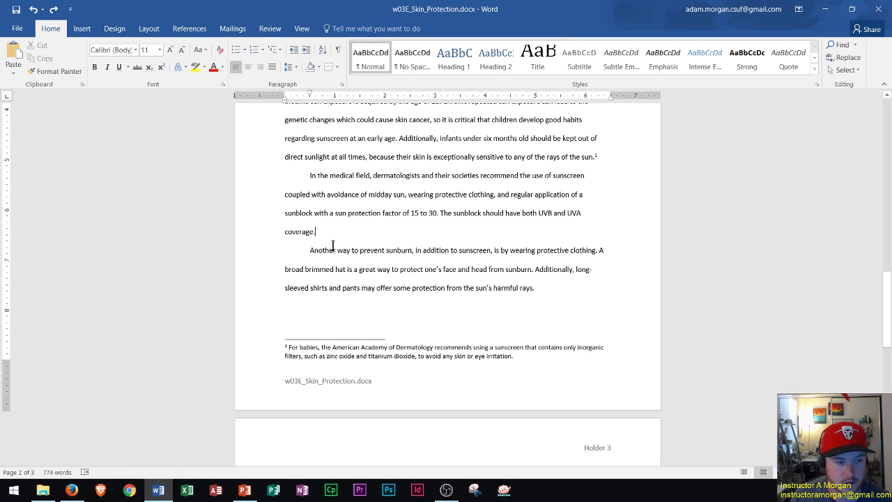
scroll(333, 246, "up", 4)
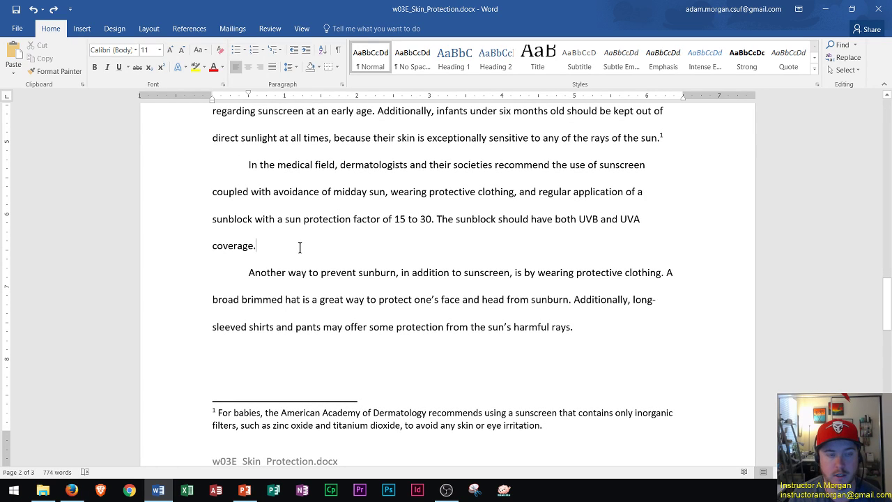
left_click(178, 28)
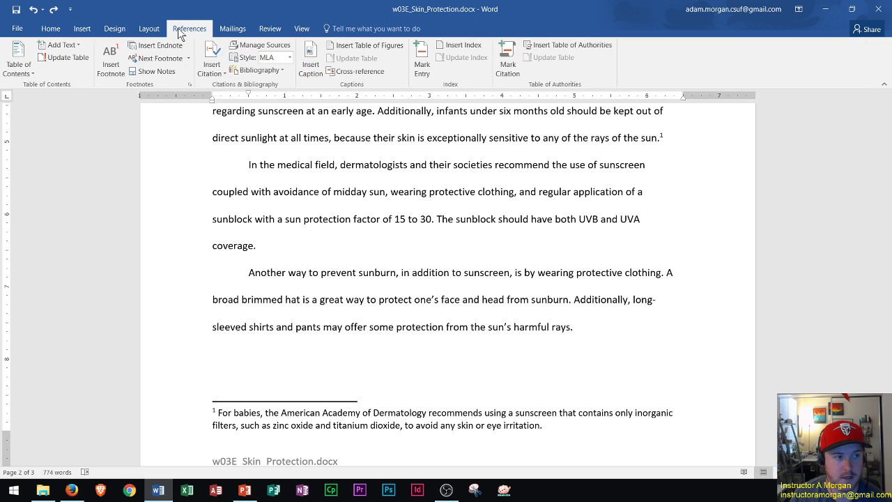
Insert footnote 2: "The American Academy of Dermatology recommends using a broad spectrum sunscreen with an SPF of 30 or more.".
left_click(108, 65)
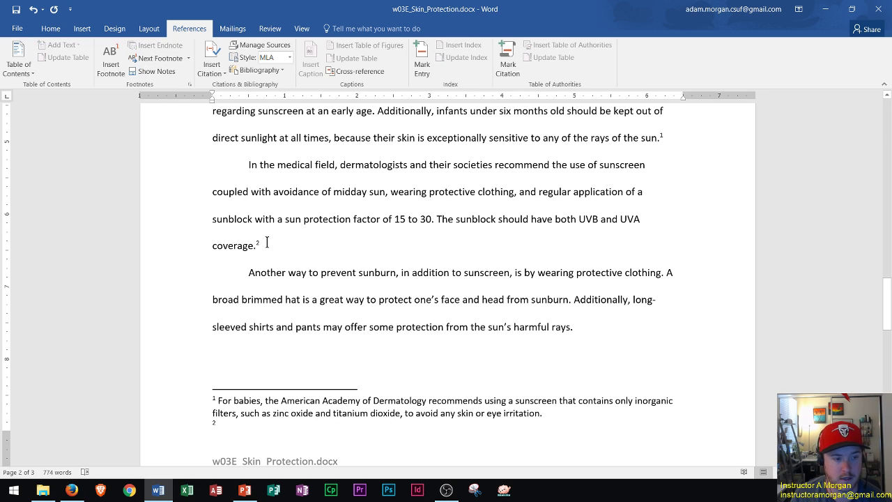
scroll(267, 280, "down", 3)
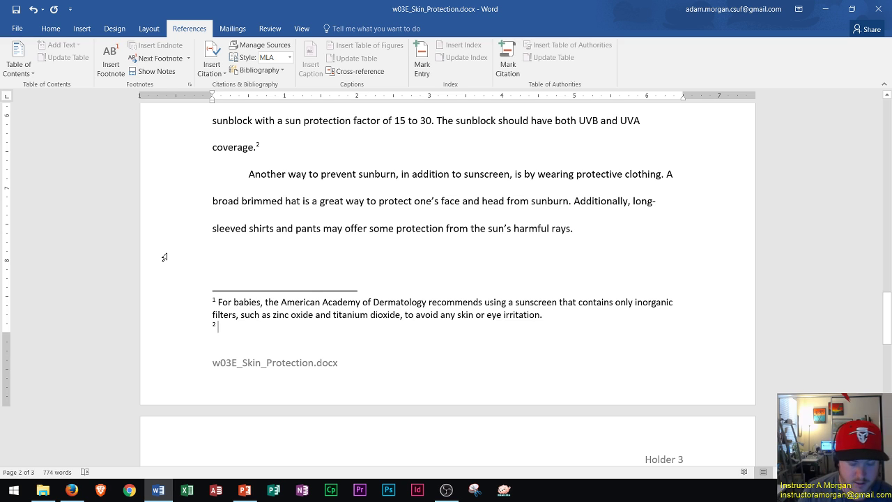
type("The A")
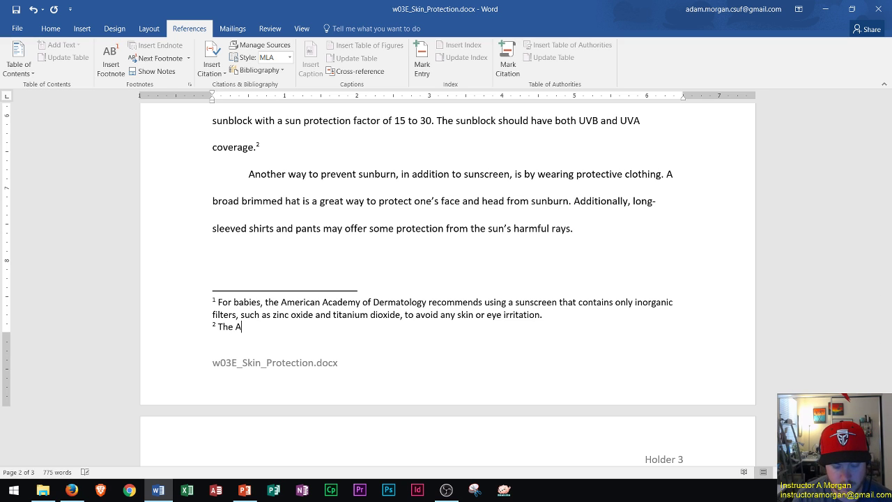
type("merican Academ")
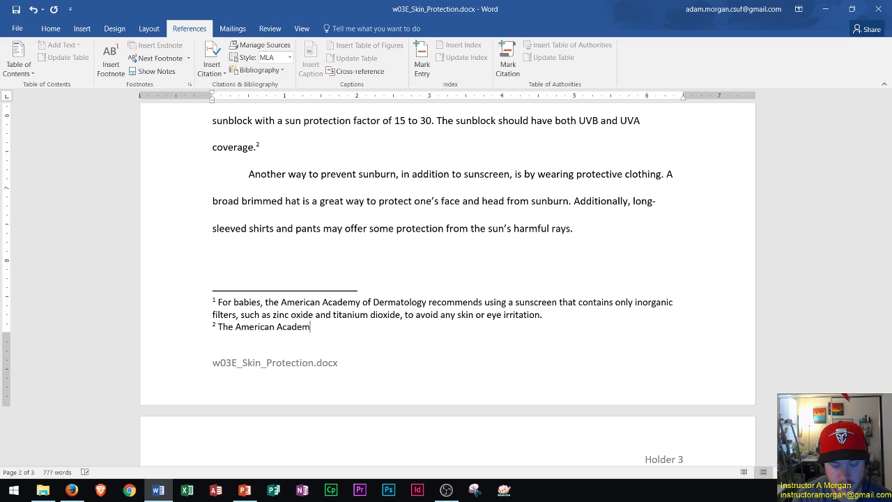
type("y of Dermatolo")
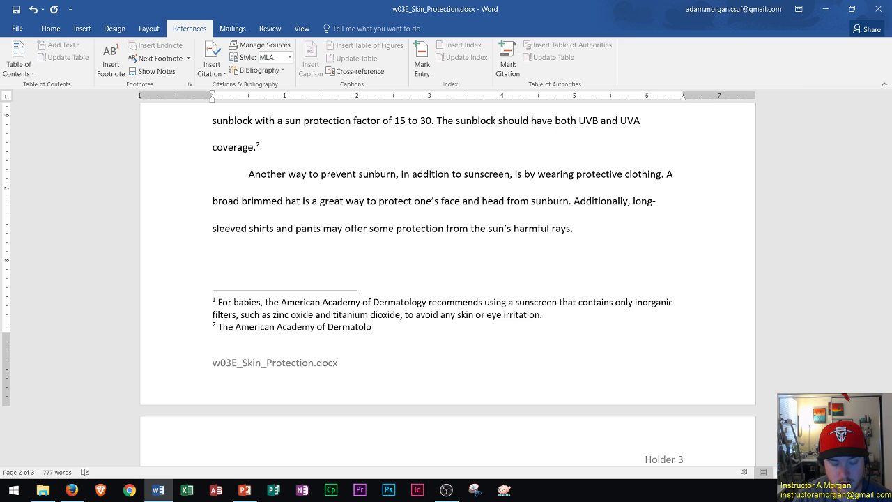
type("gy recommends using a broadh")
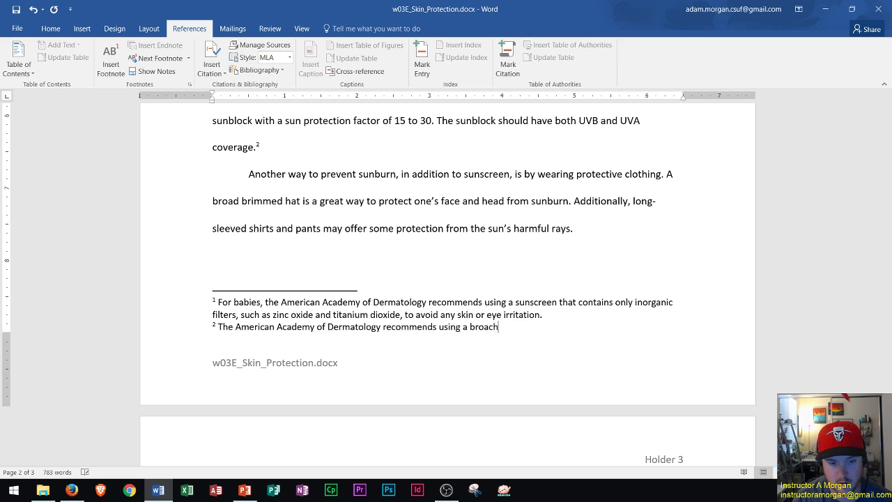
key("BackSpace")
key("BackSpace")
type("d spect")
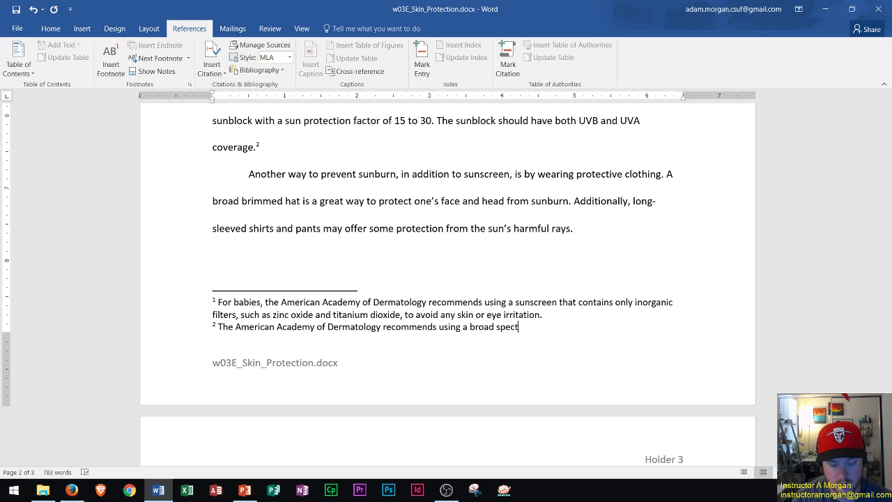
type("rum sunsc")
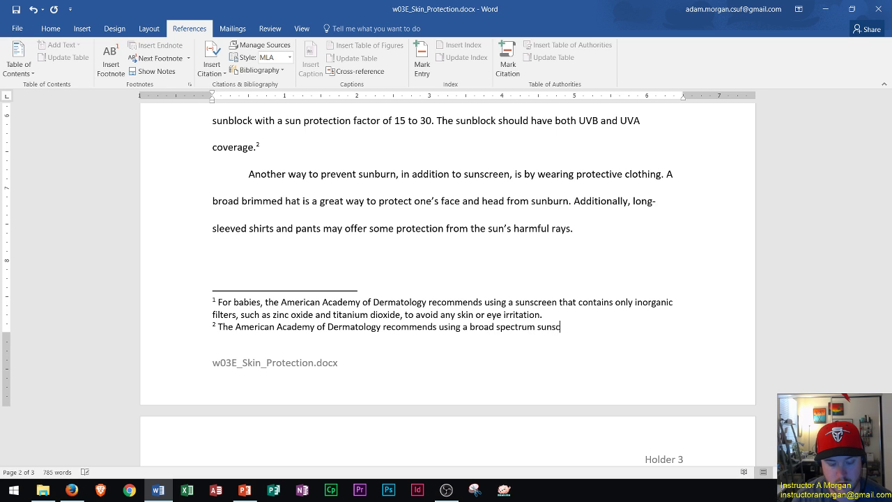
type("reen with an ")
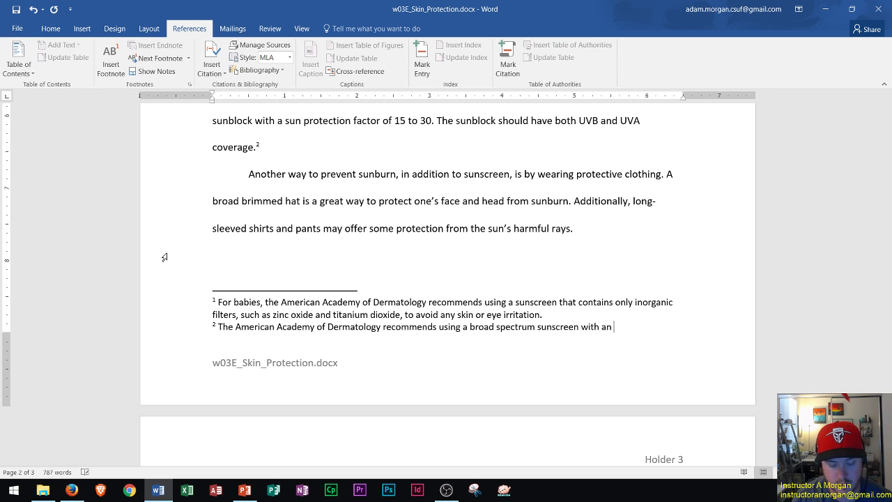
type("SPF of ")
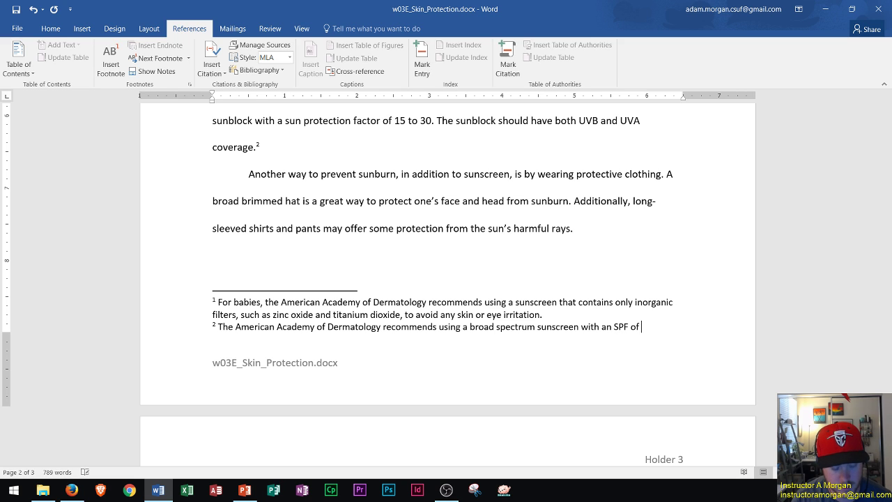
type("30 or more.")
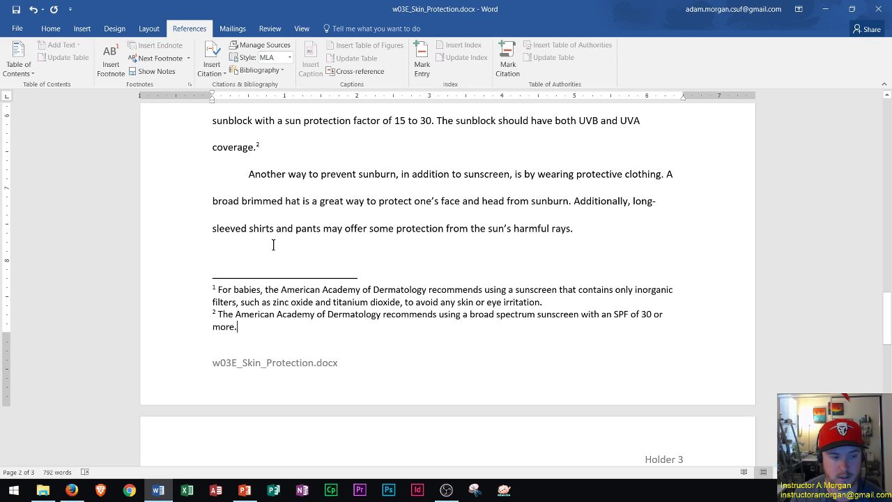
key("ctrl+a")
Open the Style dialog for Footnote Text from the footnote's right-click menu.
left_click(247, 327)
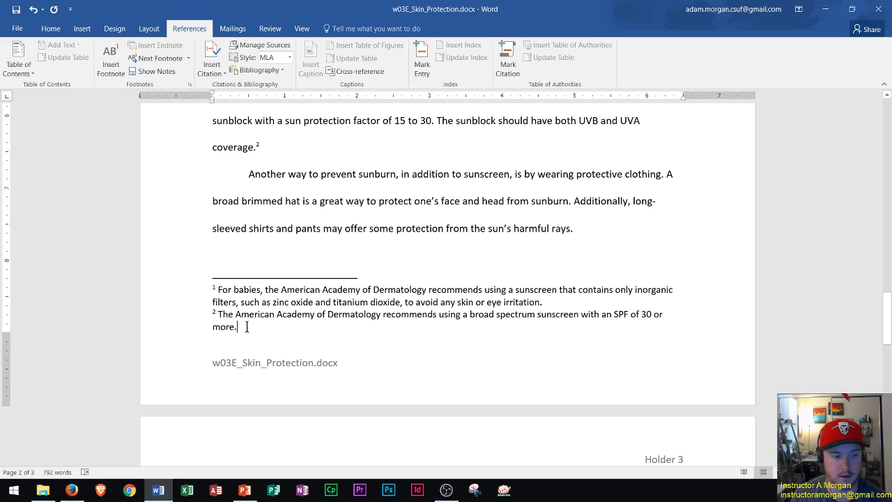
right_click(246, 327)
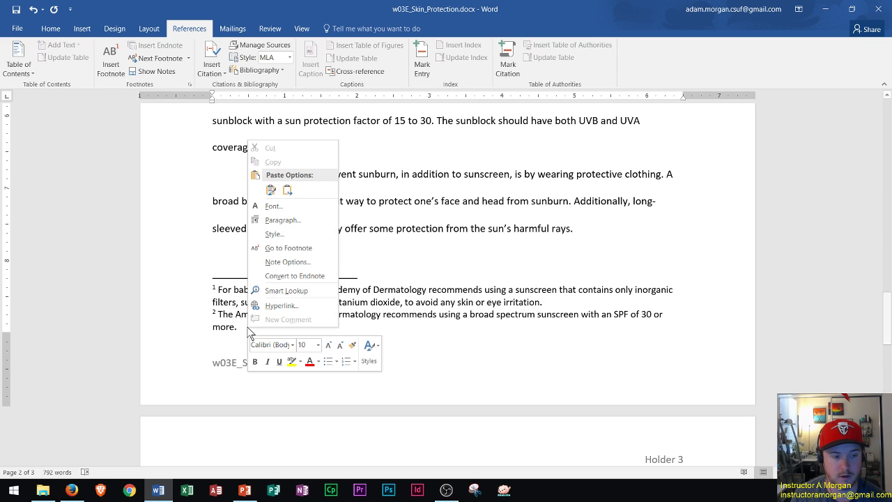
left_click(288, 236)
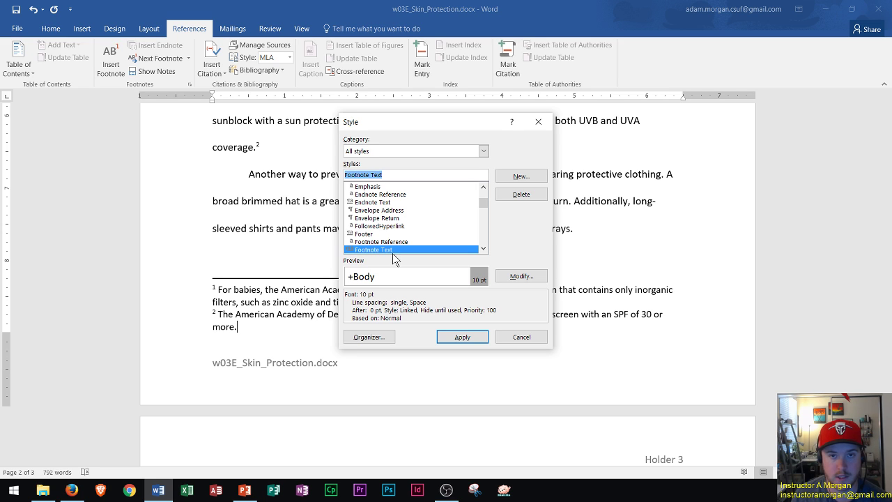
Modify the Footnote Text style to use an 11 pt font size.
left_click(521, 276)
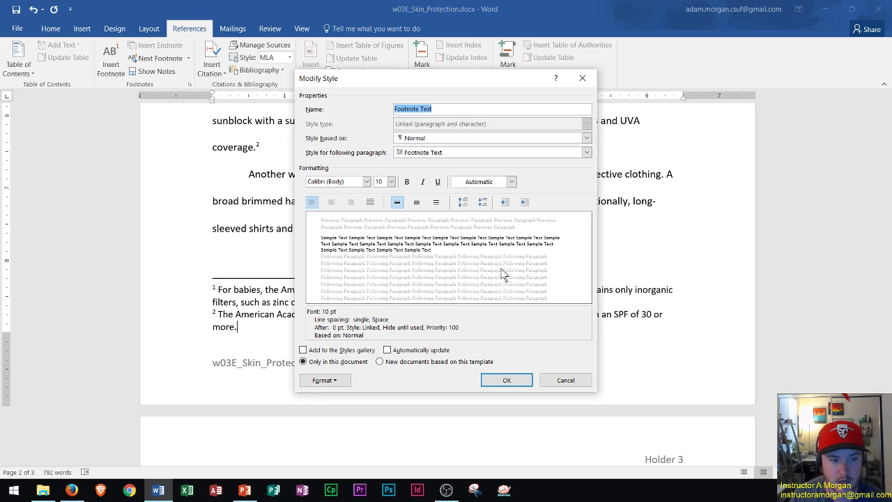
left_click(391, 182)
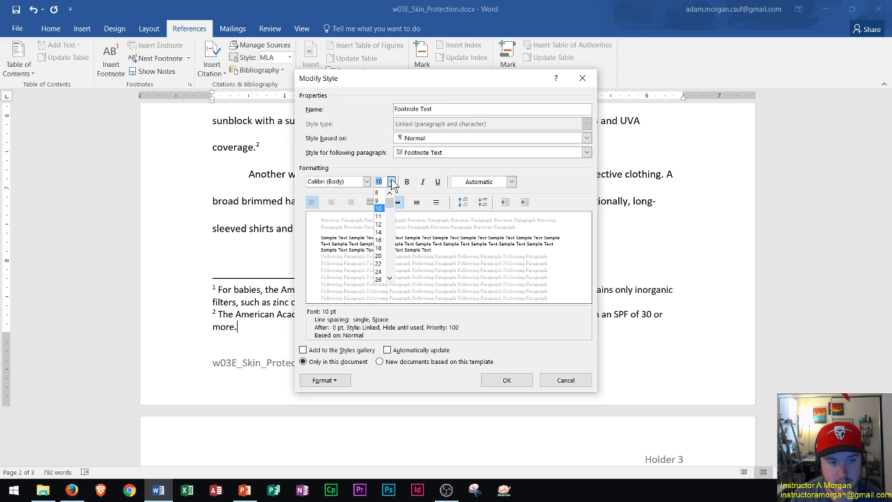
left_click(379, 216)
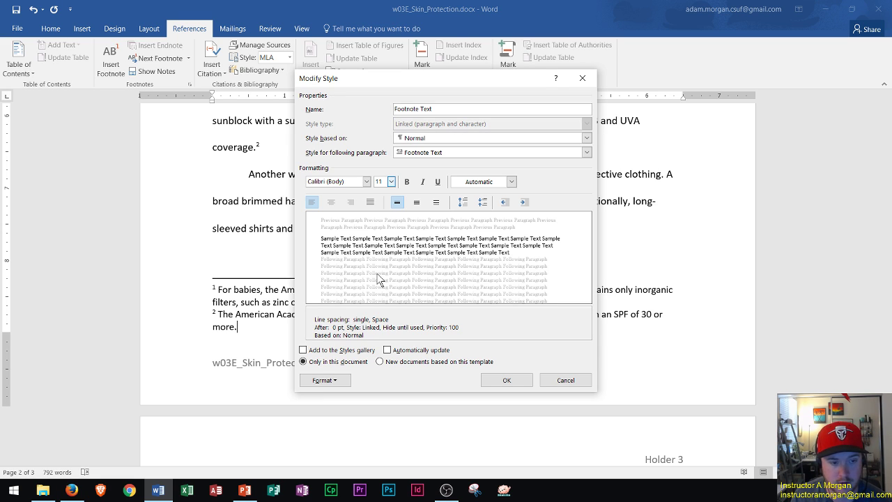
Give the style's paragraph format a 0.5" first-line indent and double line spacing.
left_click(335, 382)
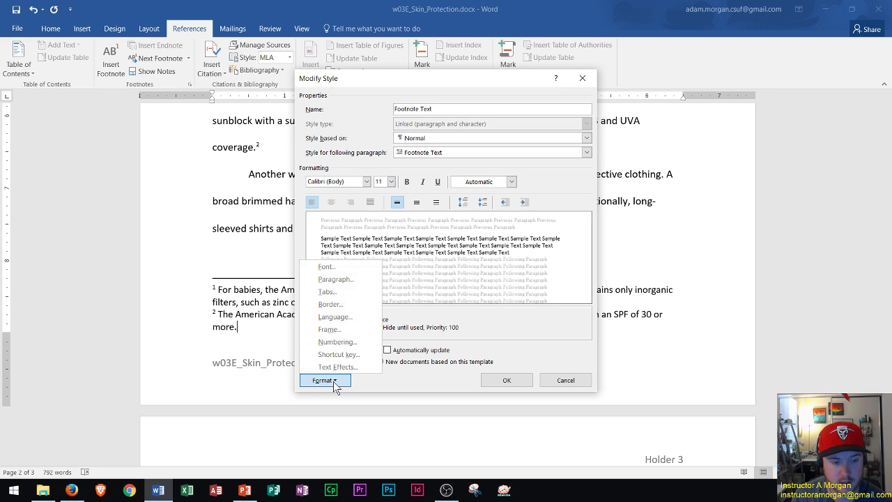
left_click(340, 281)
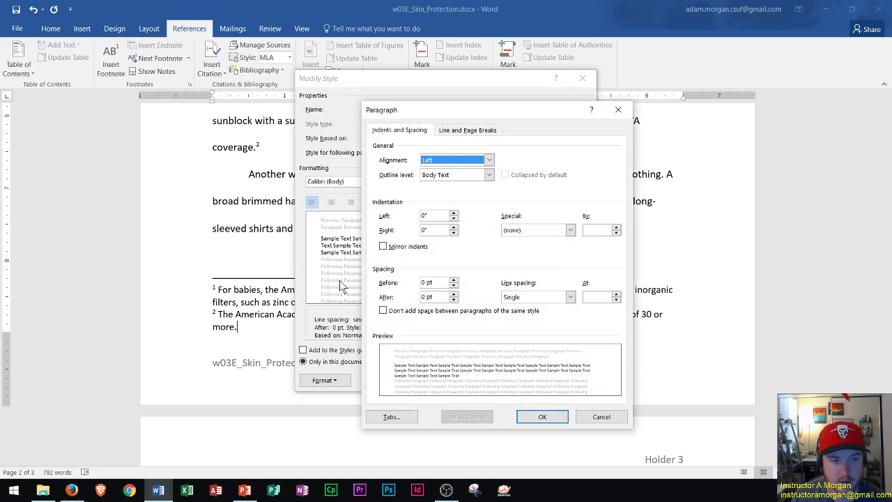
left_click_drag(472, 113, 416, 76)
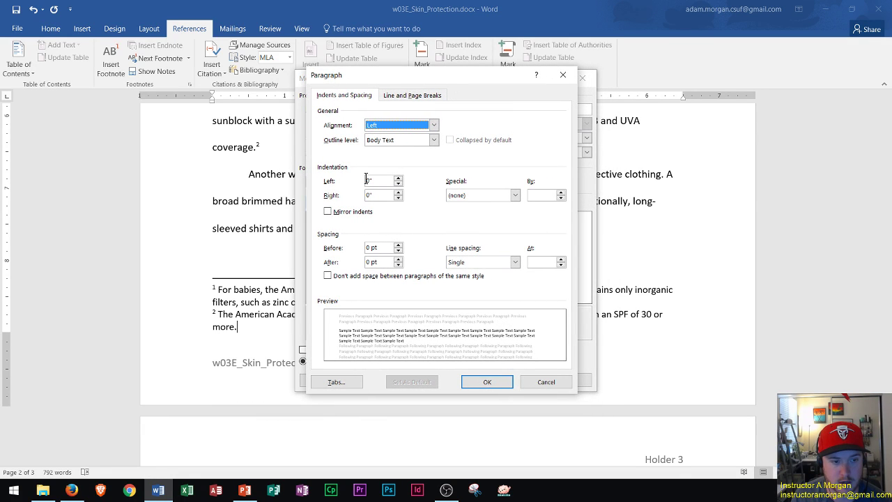
left_click(487, 198)
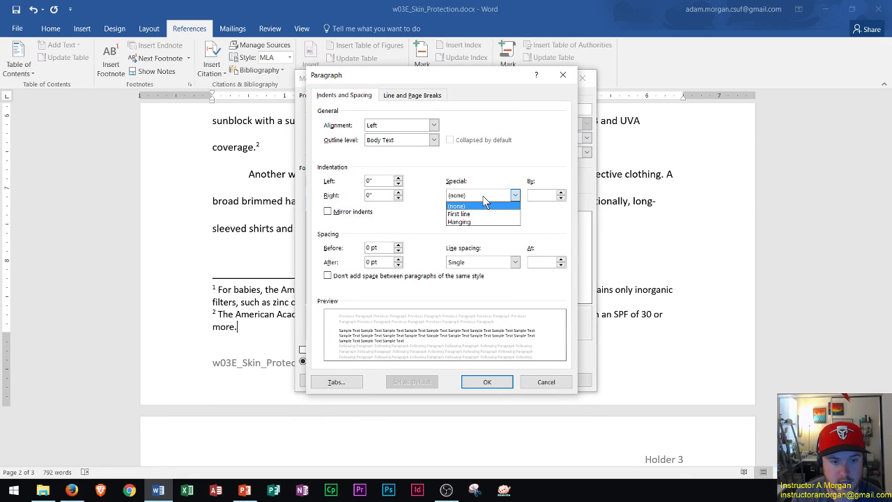
left_click(474, 215)
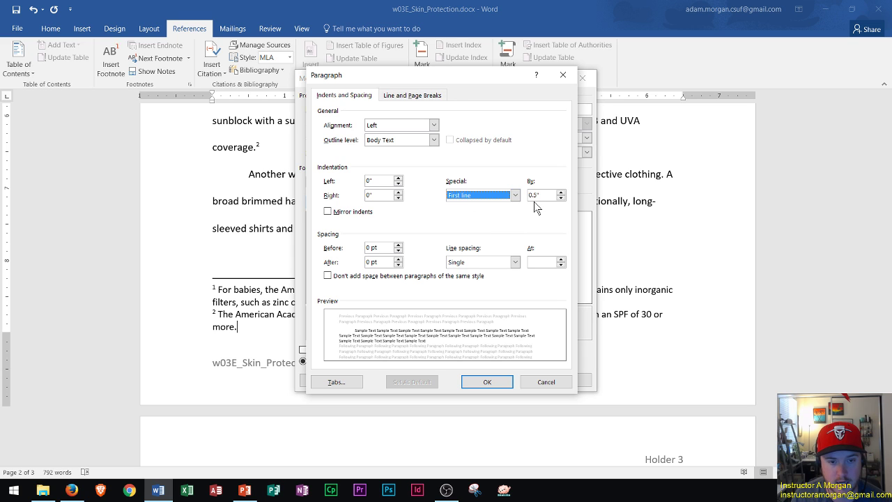
left_click(494, 264)
left_click(466, 287)
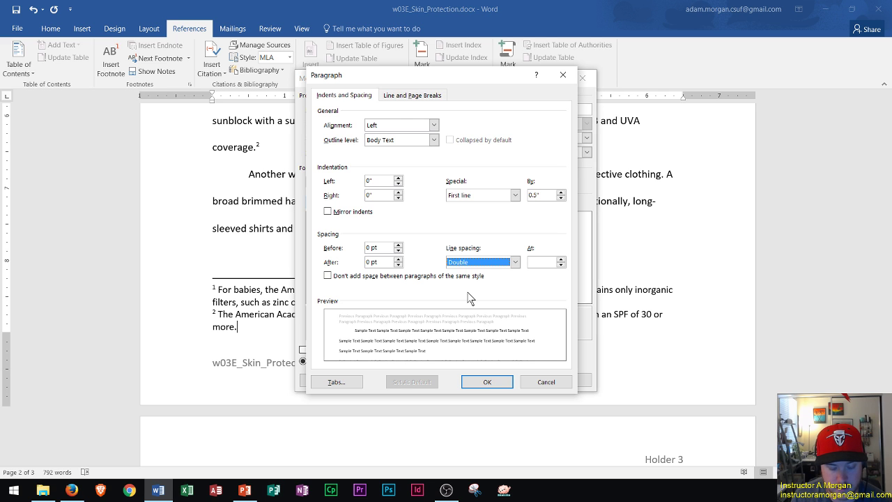
left_click(488, 382)
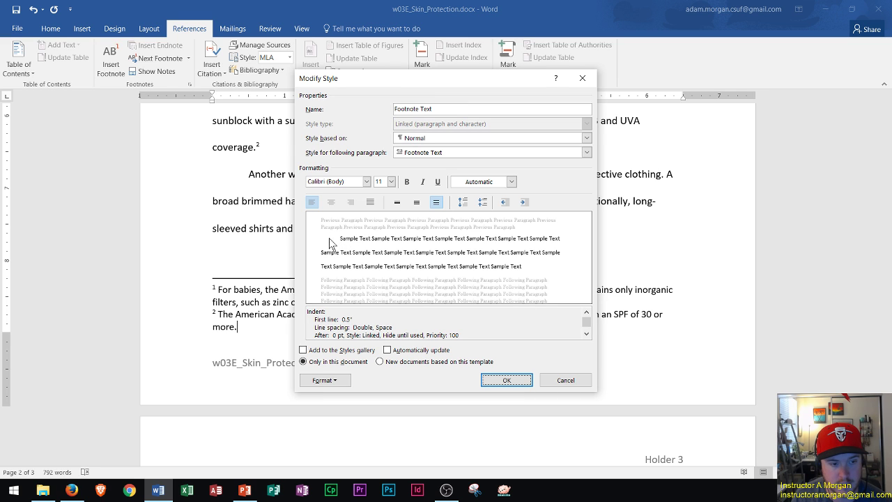
Confirm the modified Footnote Text style and apply it to both footnotes.
left_click(501, 382)
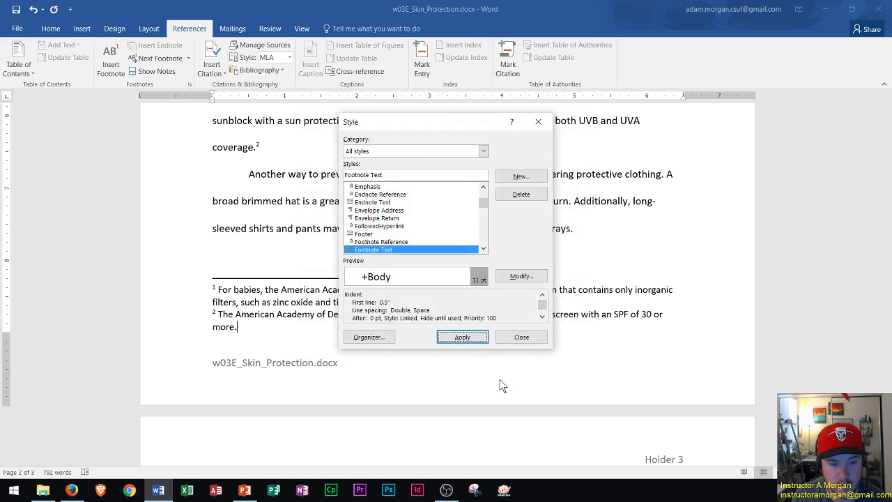
left_click(463, 339)
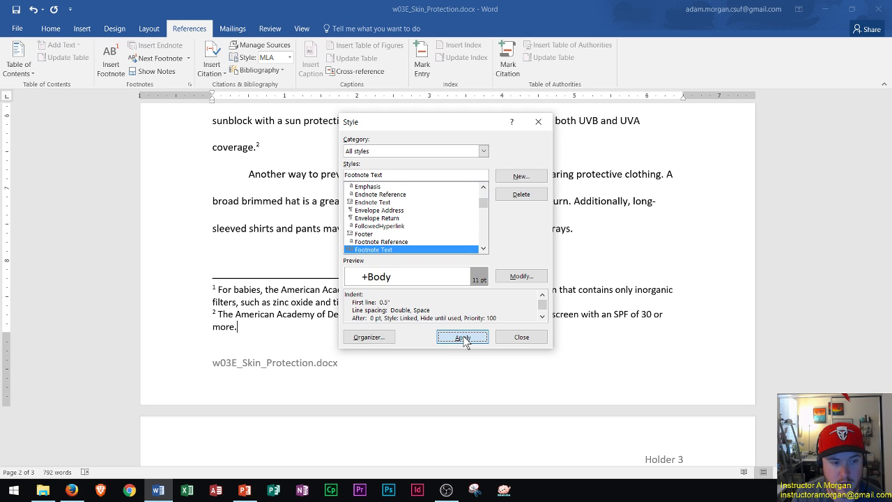